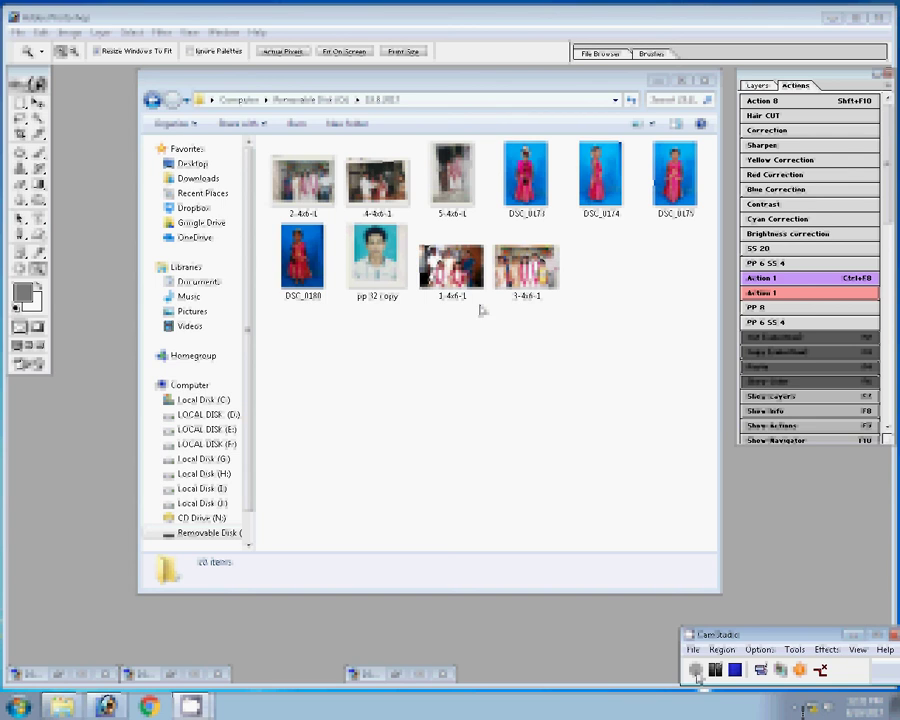
# - Open 2-4x6-1 from the Removable Disk folder as a Photoshop document
pyautogui.click(302, 180)
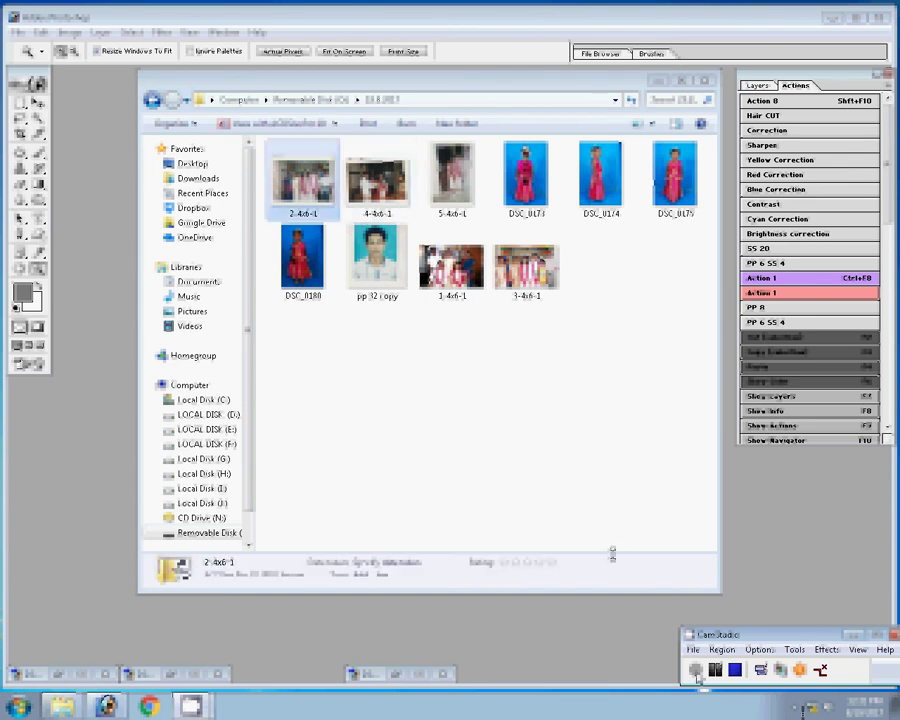
pyautogui.doubleClick(312, 188)
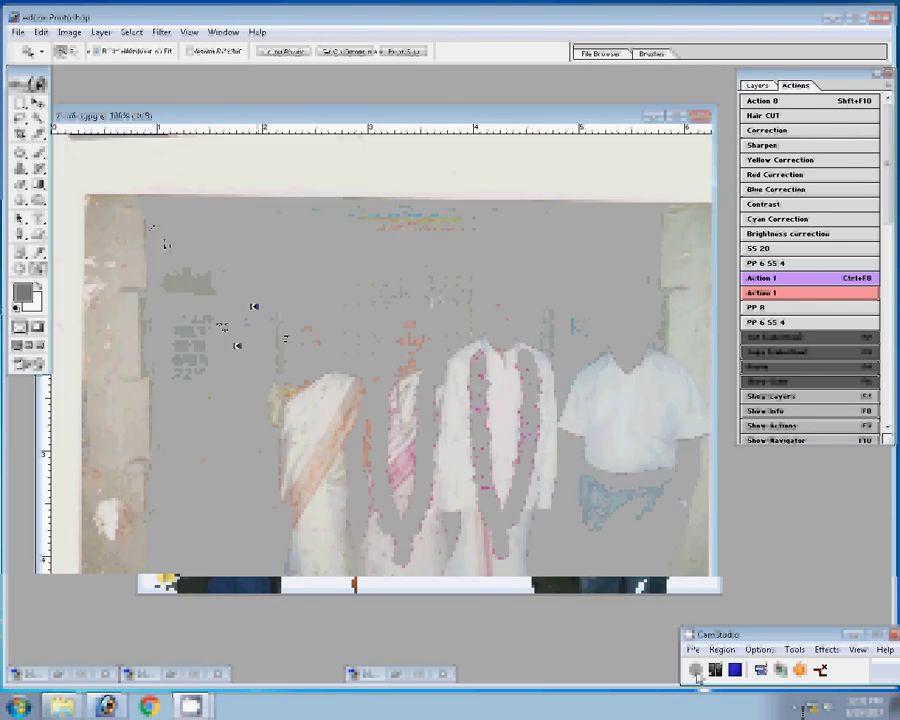
pyautogui.press('c')
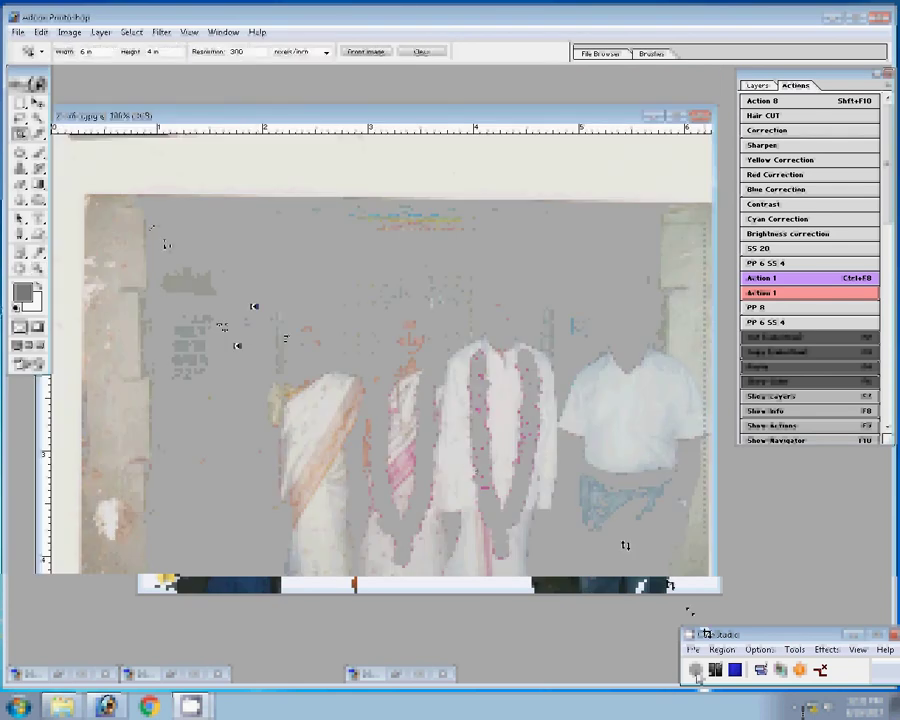
pyautogui.moveTo(88, 198); pyautogui.dragTo(624, 548)
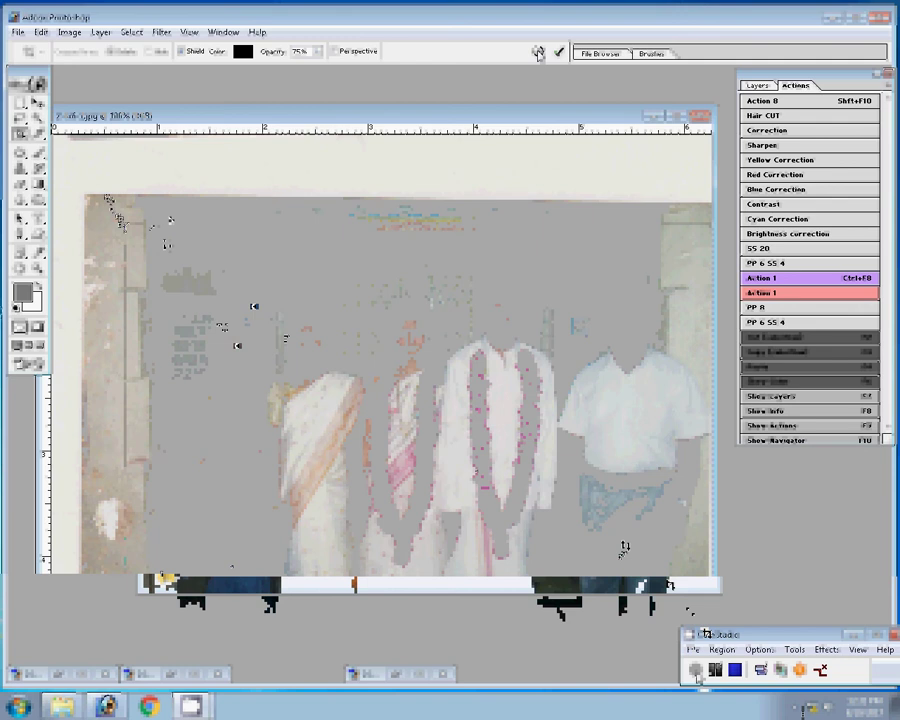
pyautogui.click(538, 53)
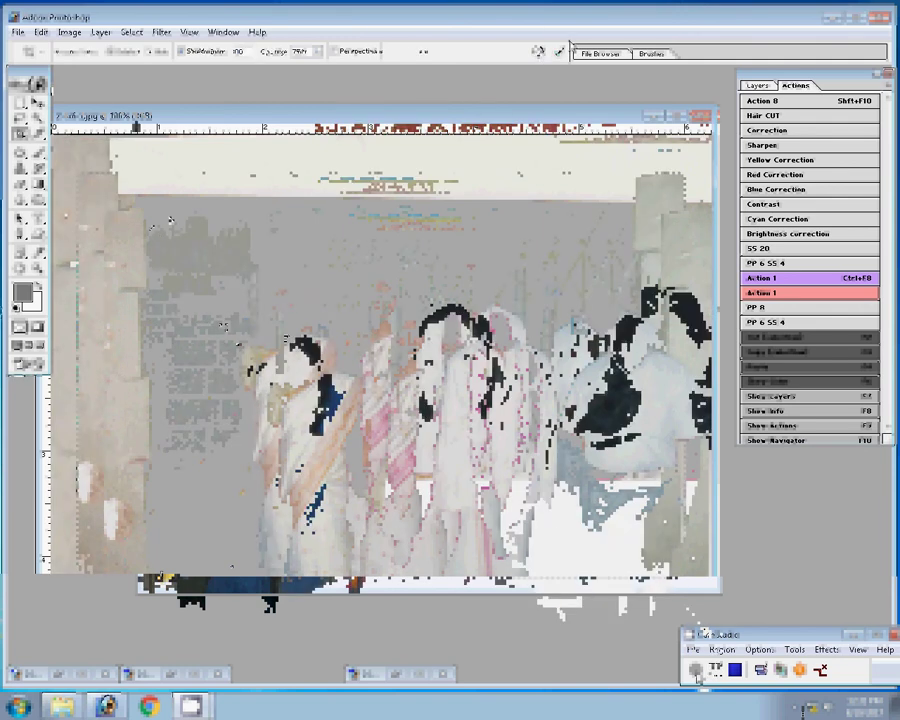
pyautogui.press('z')
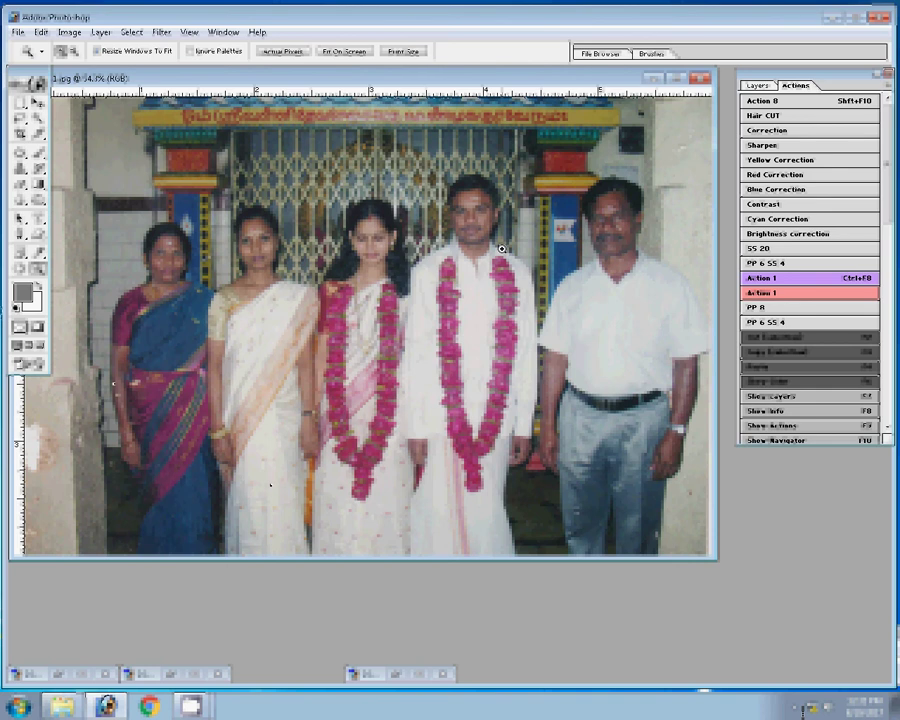
# - Zoom in and clone nearby fabric over two marked patches on the cream saree, using a smaller brush
pyautogui.click(502, 249)
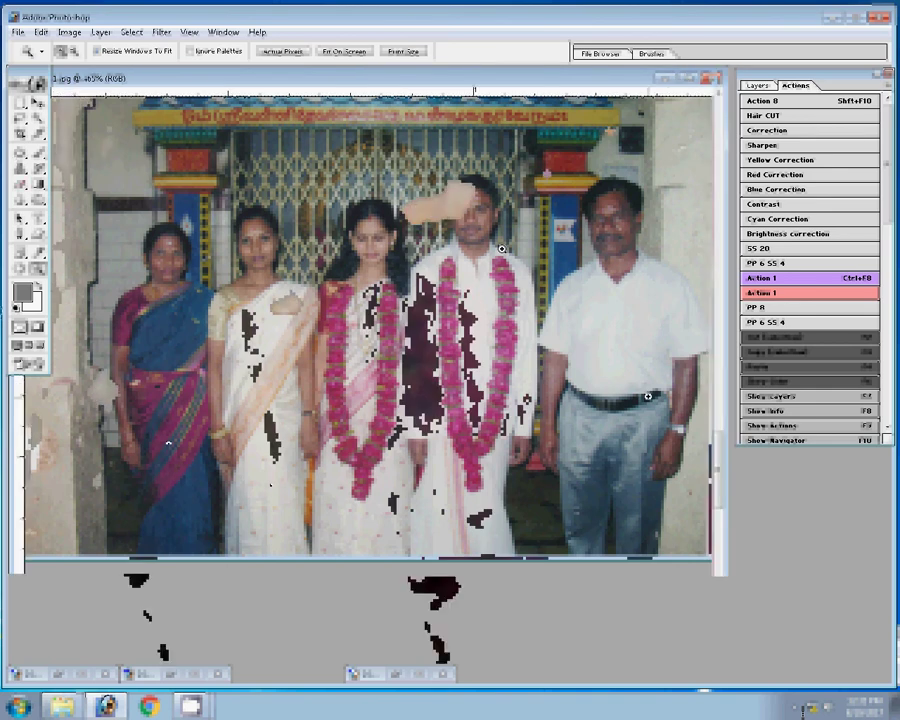
pyautogui.press('s')
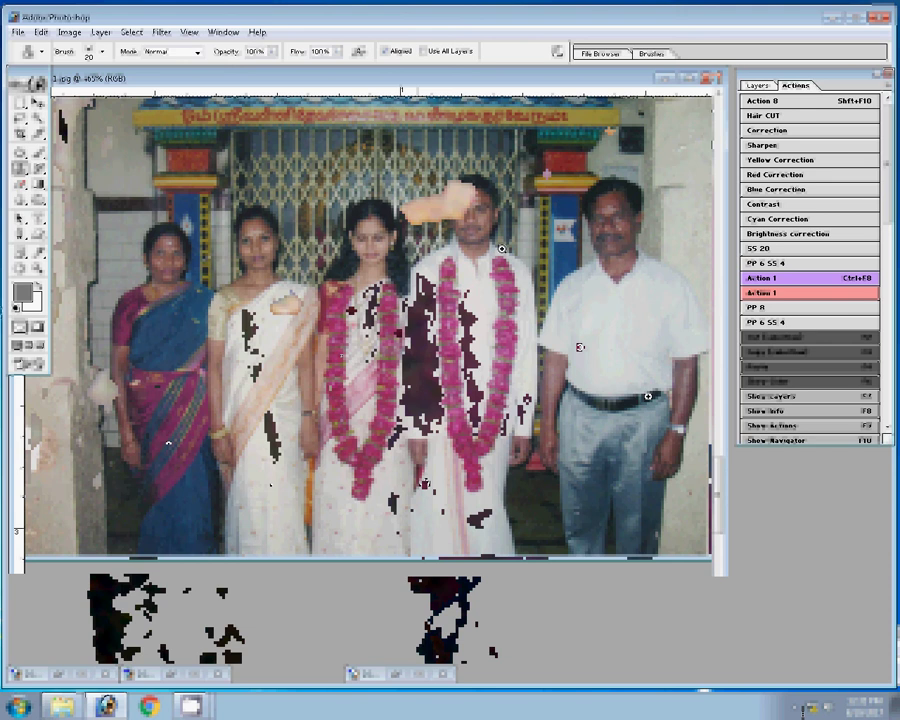
pyautogui.press('[')
pyautogui.moveTo(225, 335); pyautogui.dragTo(291, 305)
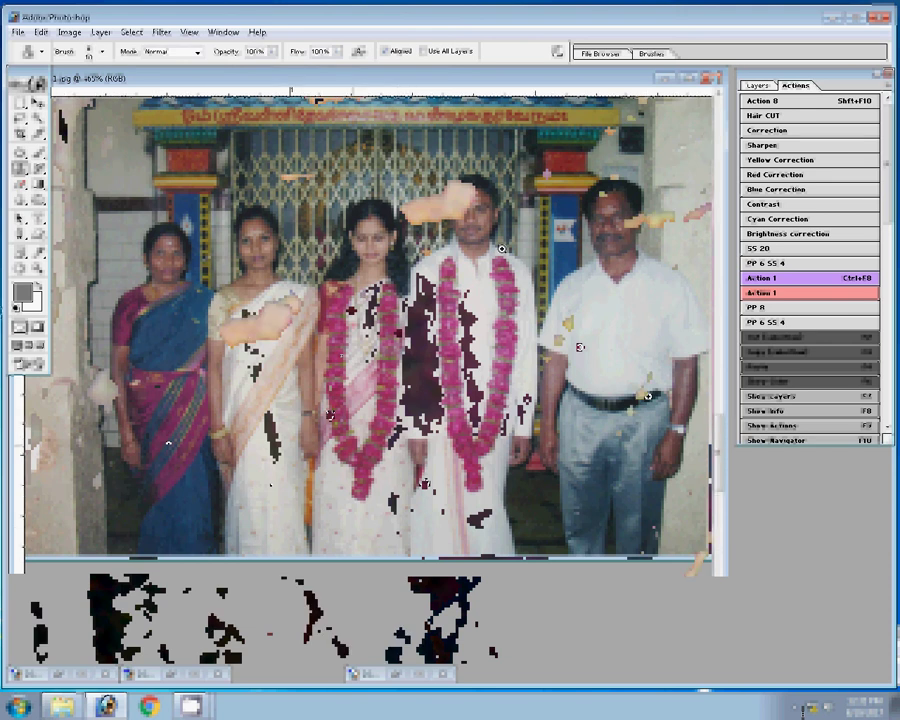
pyautogui.moveTo(262, 352); pyautogui.dragTo(205, 372)
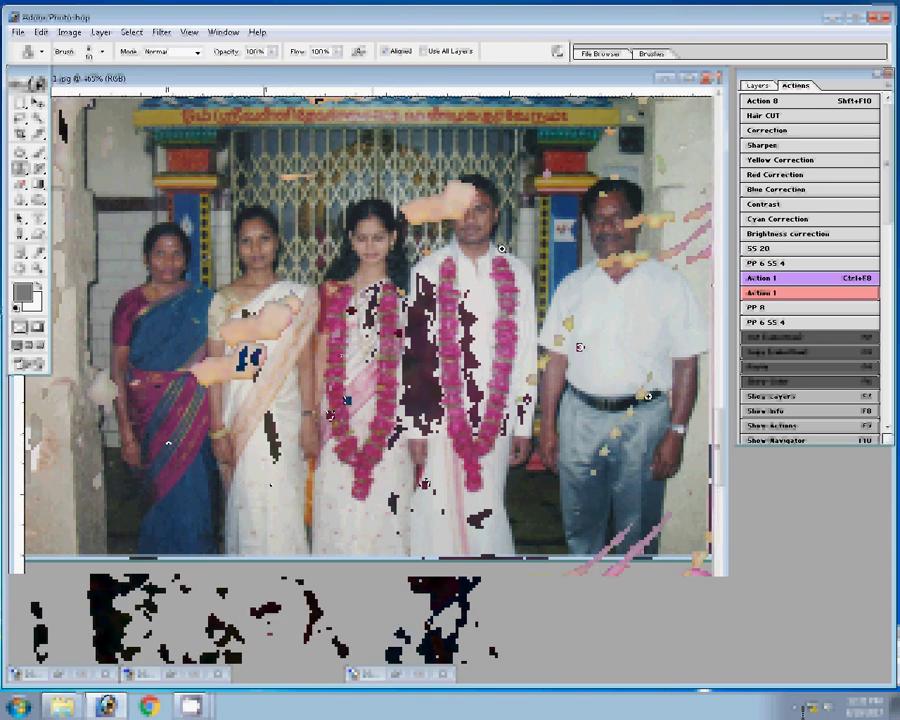
# - Resize the photo through the Image Size dialog, accepting its values
pyautogui.rightClick(503, 80)
pyautogui.click(540, 110)
pyautogui.click(555, 272)
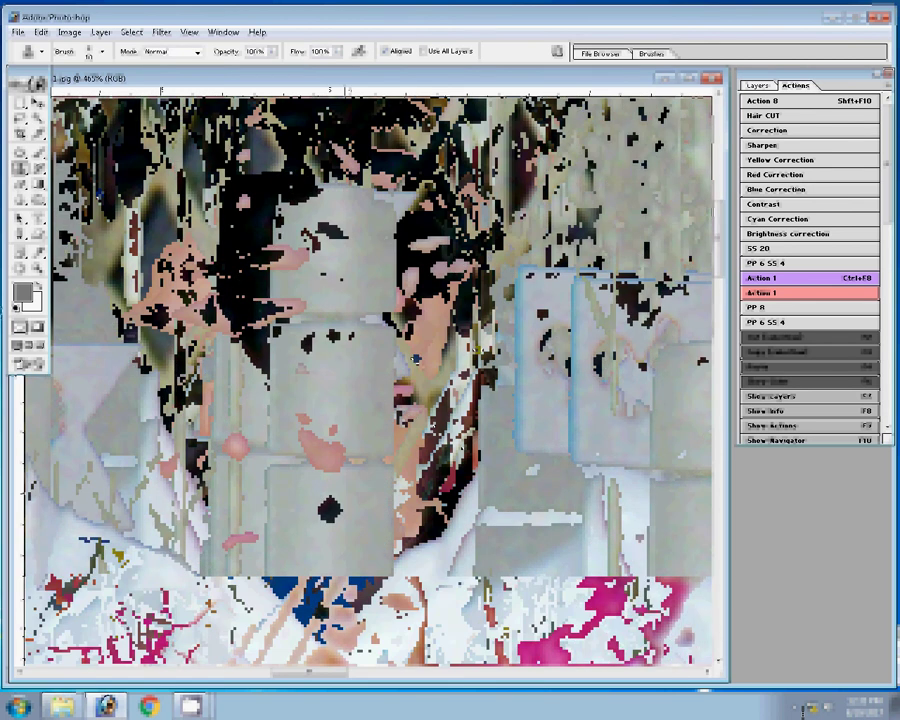
# - Fit the 2-4x6-1 photo to the window, then open the next wedding photo from the removable disk
pyautogui.press('z')
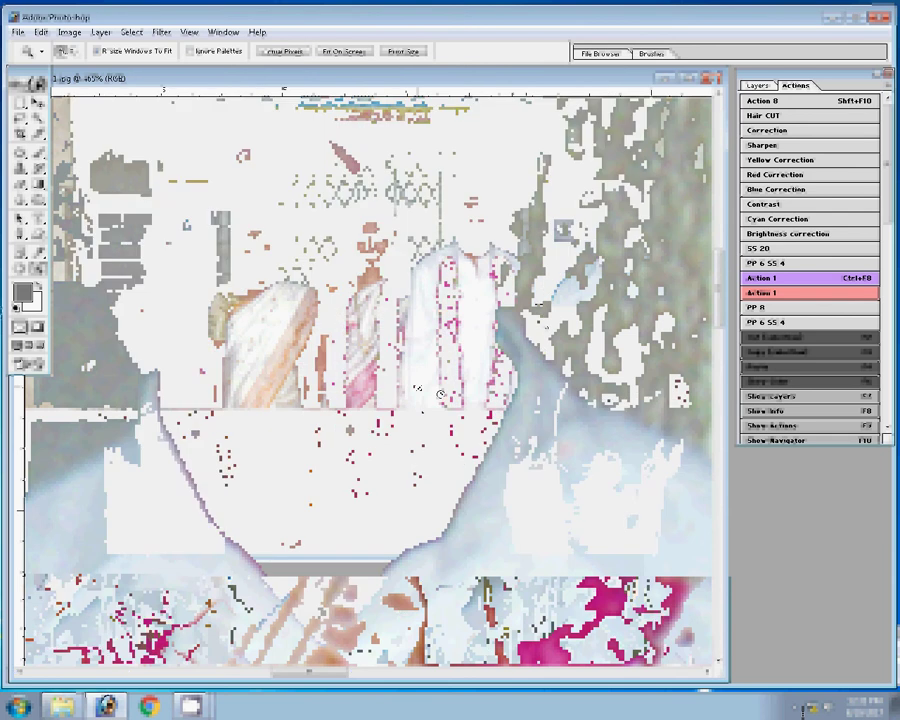
pyautogui.press('s')
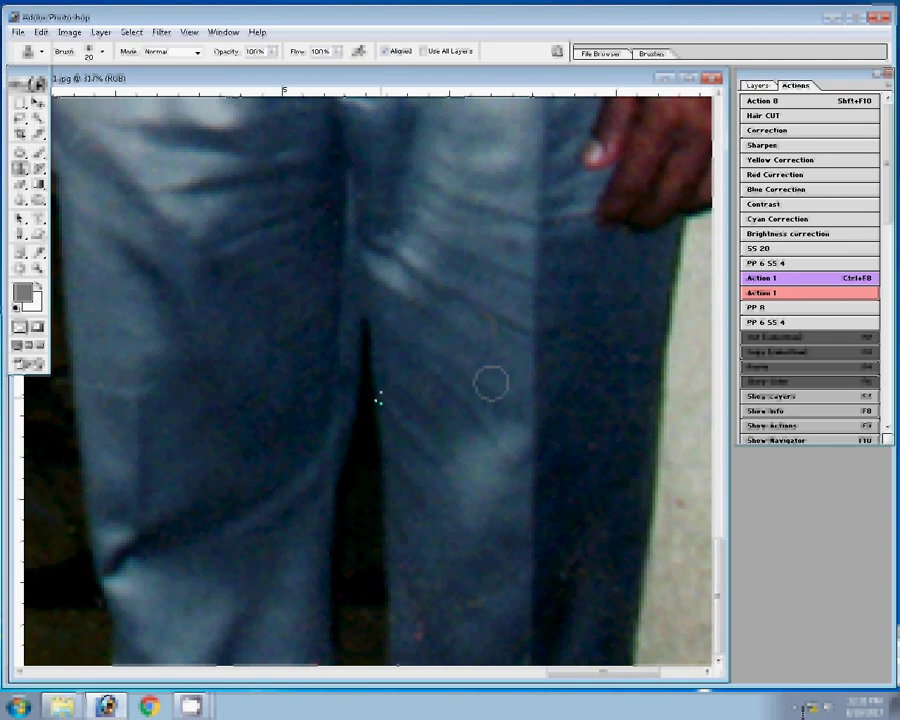
pyautogui.press('z')
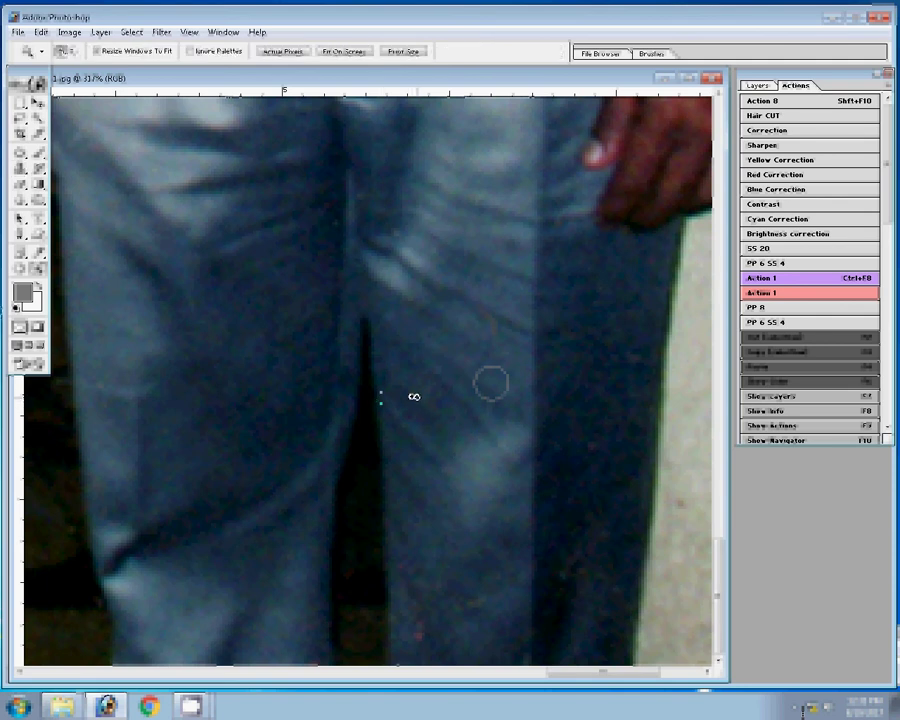
pyautogui.rightClick(412, 397)
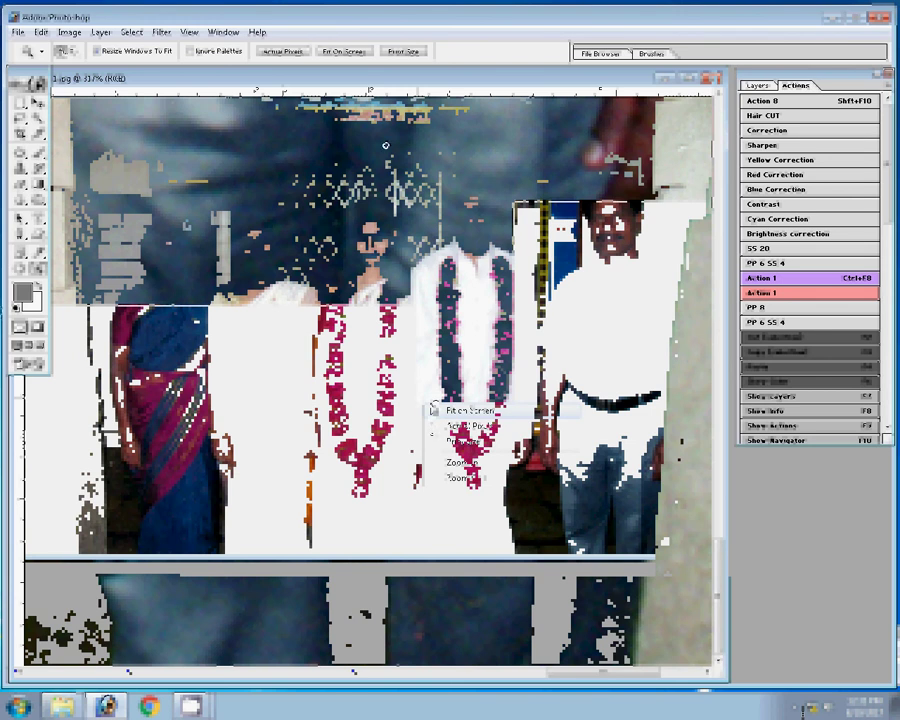
pyautogui.click(455, 410)
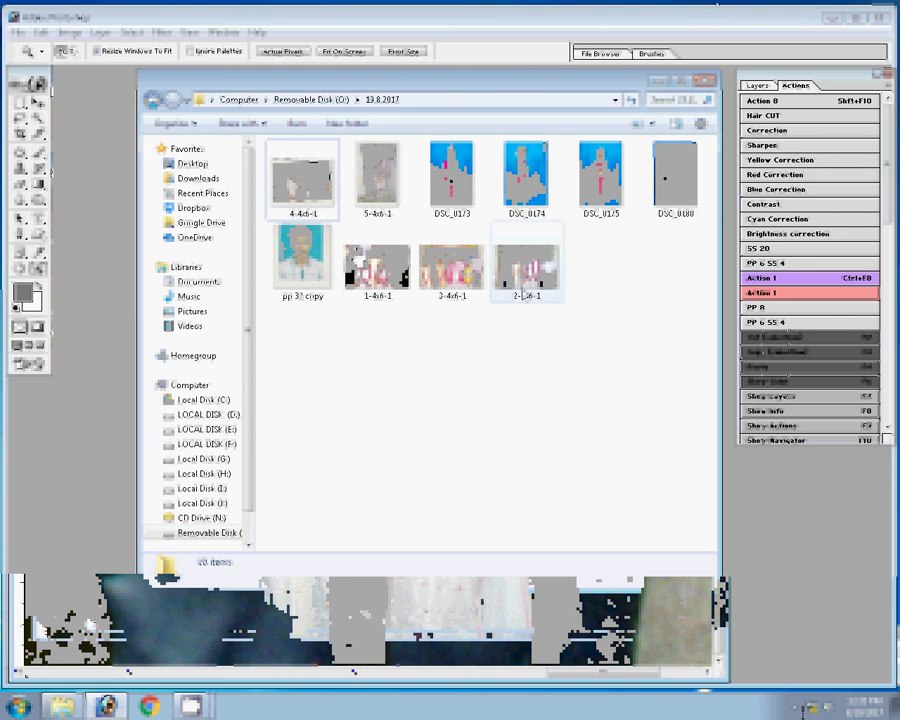
pyautogui.doubleClick(524, 293)
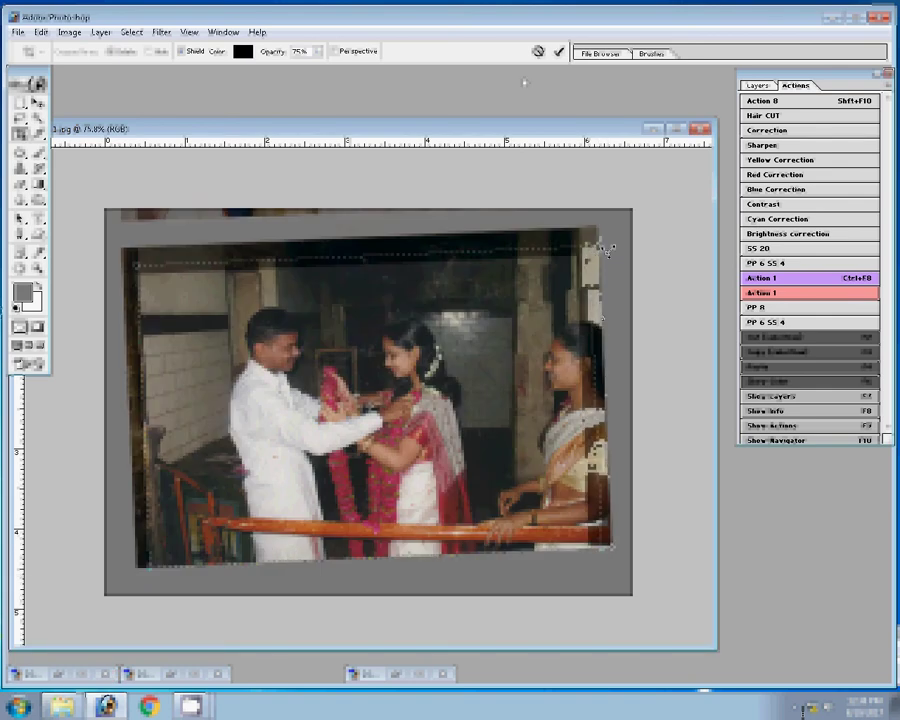
# - Apply the rotated 6 x 4 in, 300 ppi crop and fit the photo on screen
pyautogui.press('Return')
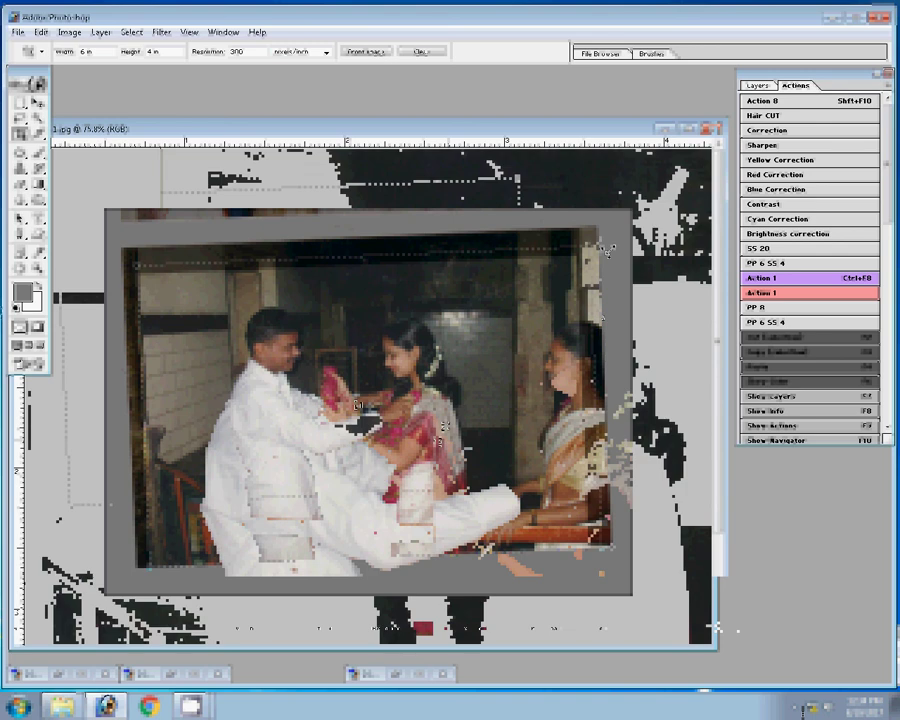
pyautogui.rightClick(405, 407)
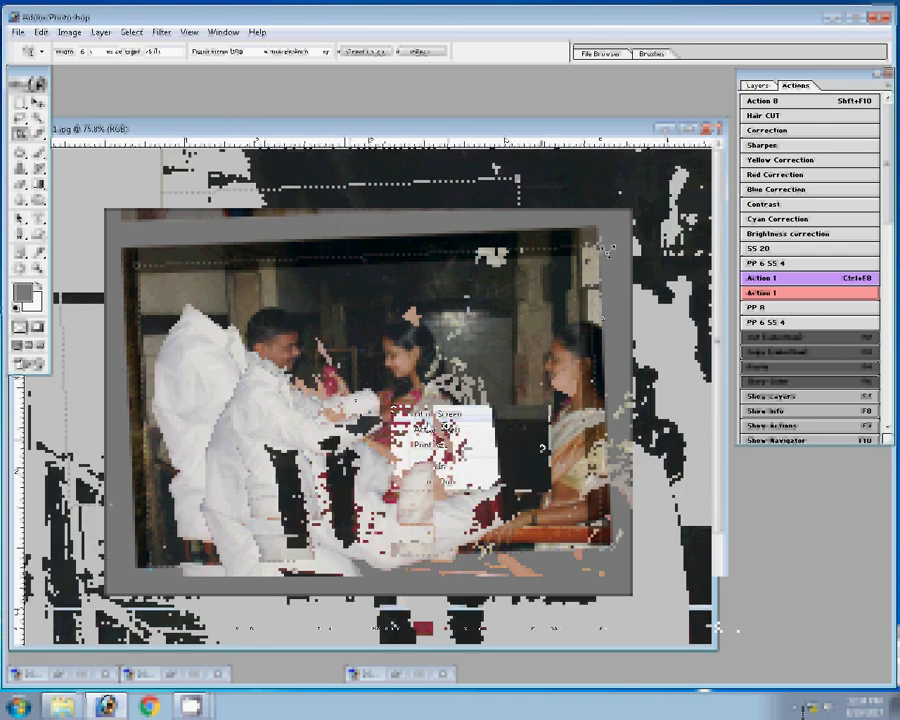
pyautogui.click(446, 427)
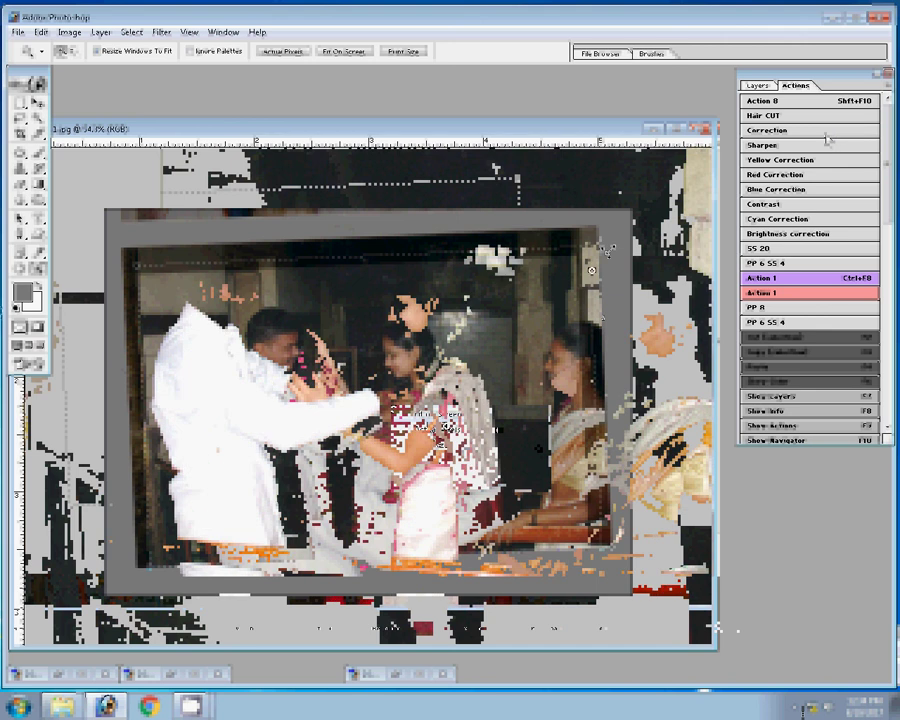
# - Raise the wedding photo's Levels midtone value to 1.49
pyautogui.hotkey('ctrl', 'l')
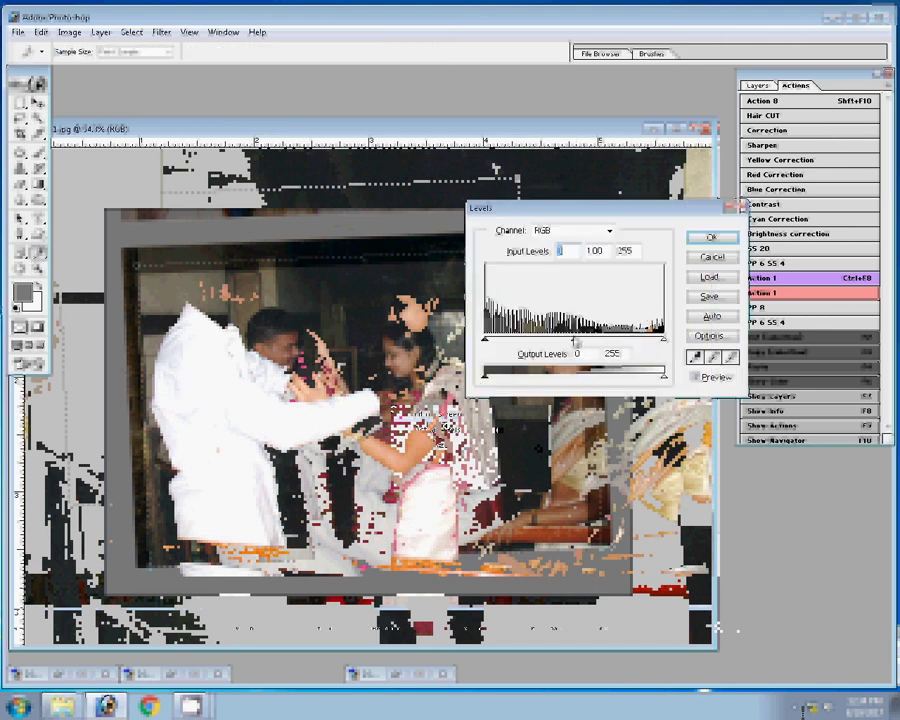
pyautogui.moveTo(577, 341); pyautogui.dragTo(546, 341)
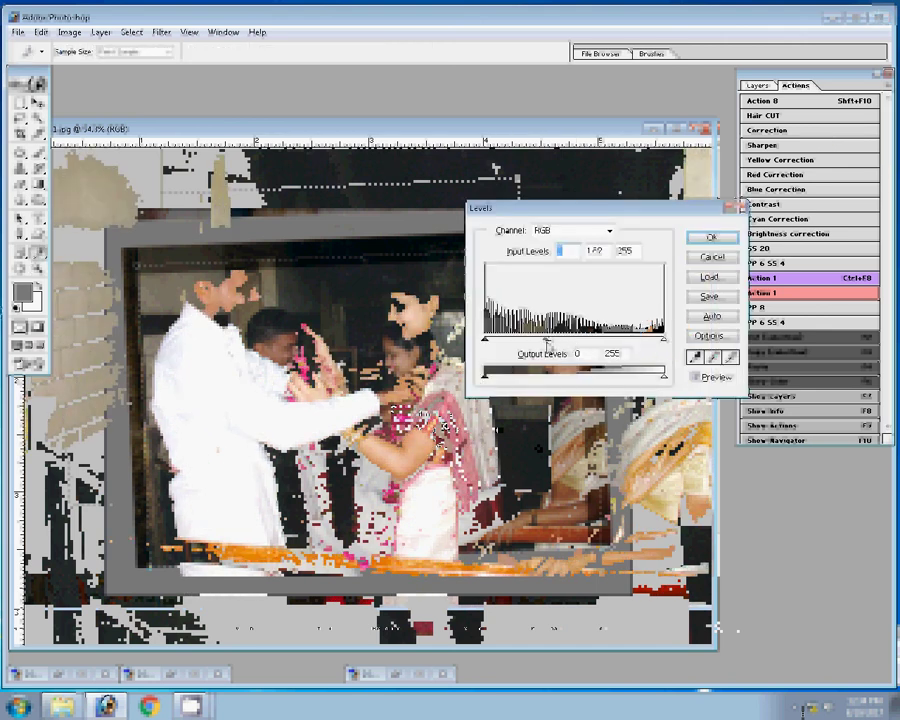
pyautogui.hotkey('ctrl', 'space')
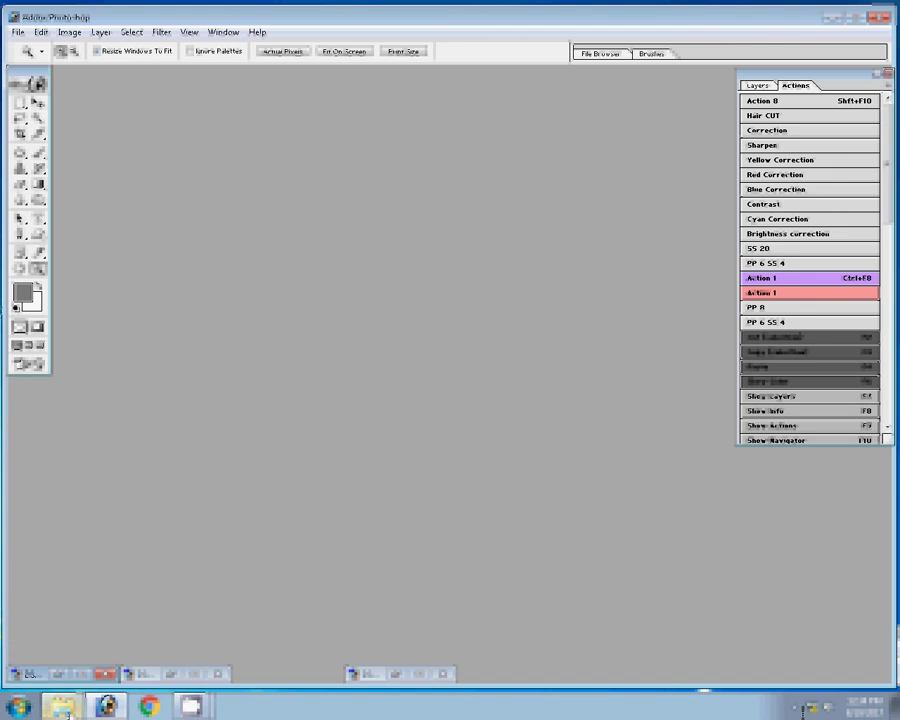
# - Open the 4x6 photo from Removable Disk (O:) > 13.8.2017 in Photoshop
pyautogui.click(63, 707)
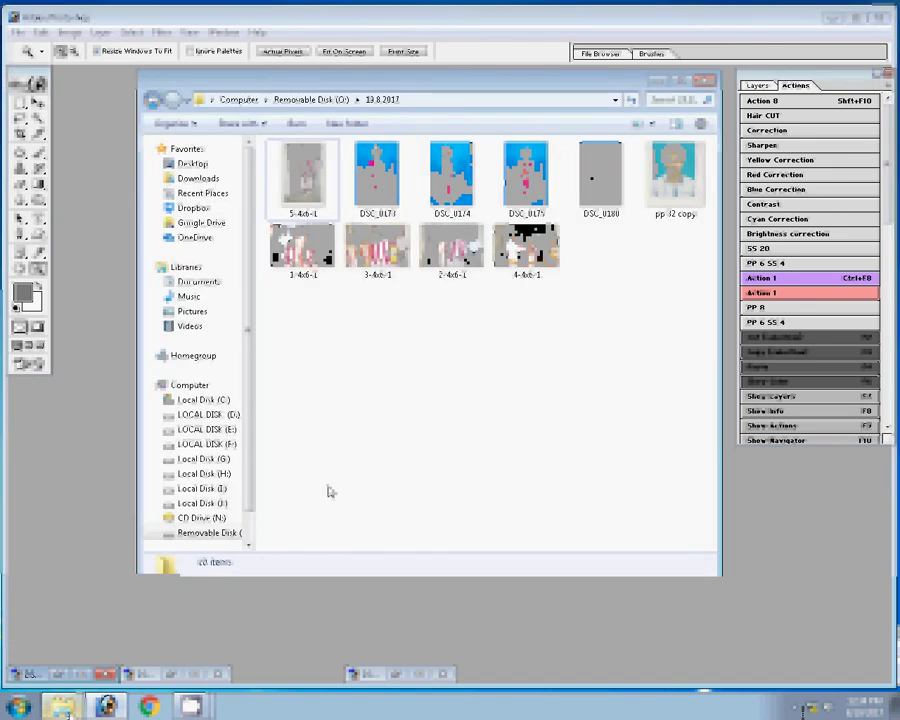
pyautogui.doubleClick(455, 283)
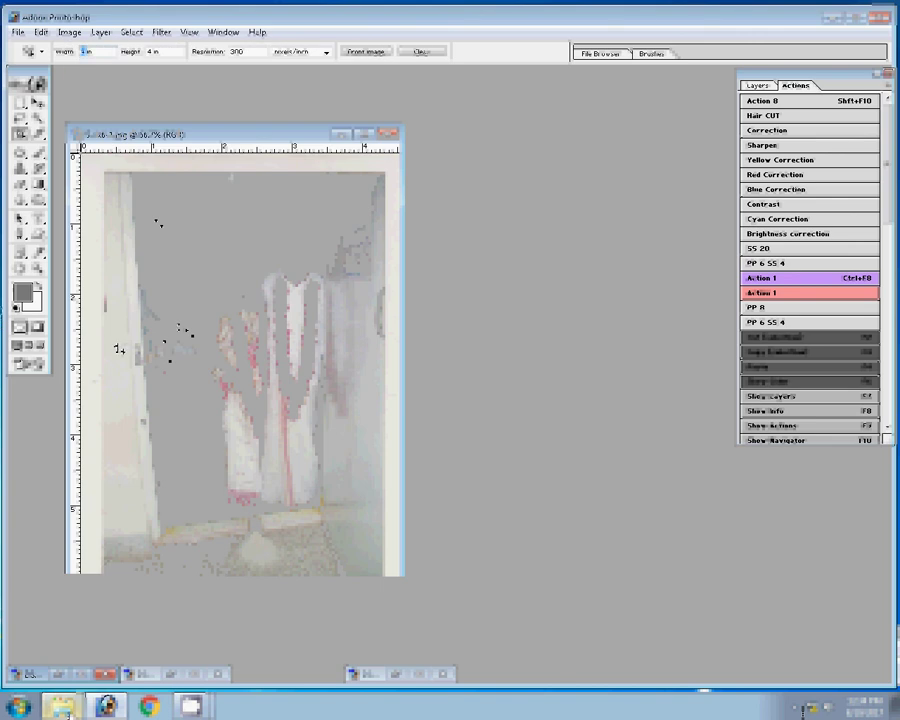
# - Crop the couple's doorway photo with a 4-inch-wide crop frame
pyautogui.write('4')
pyautogui.press('Tab')
pyautogui.write('3in')
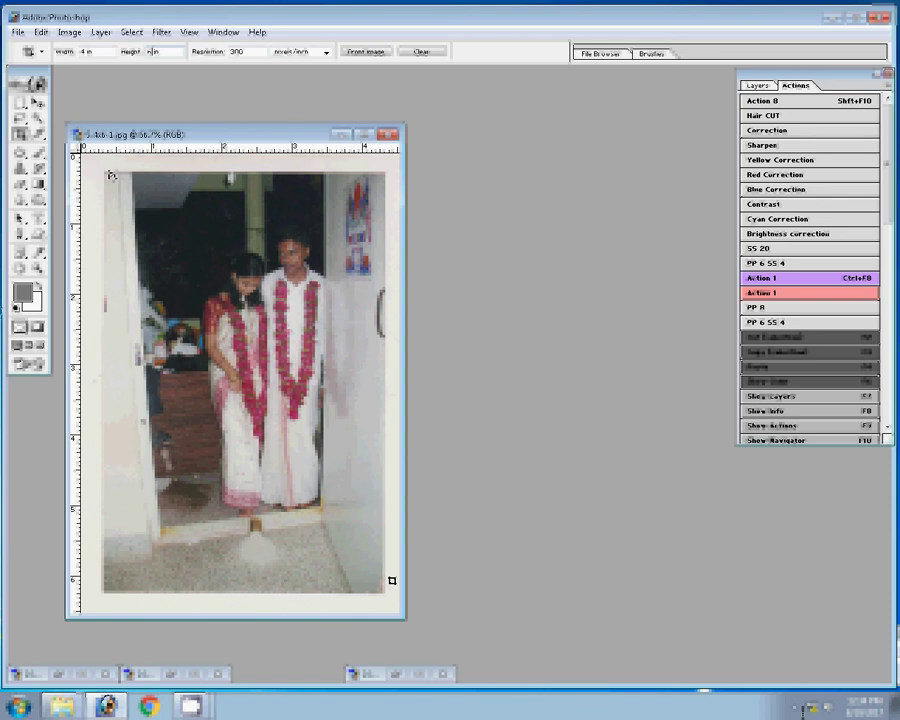
pyautogui.moveTo(392, 580); pyautogui.dragTo(389, 584)
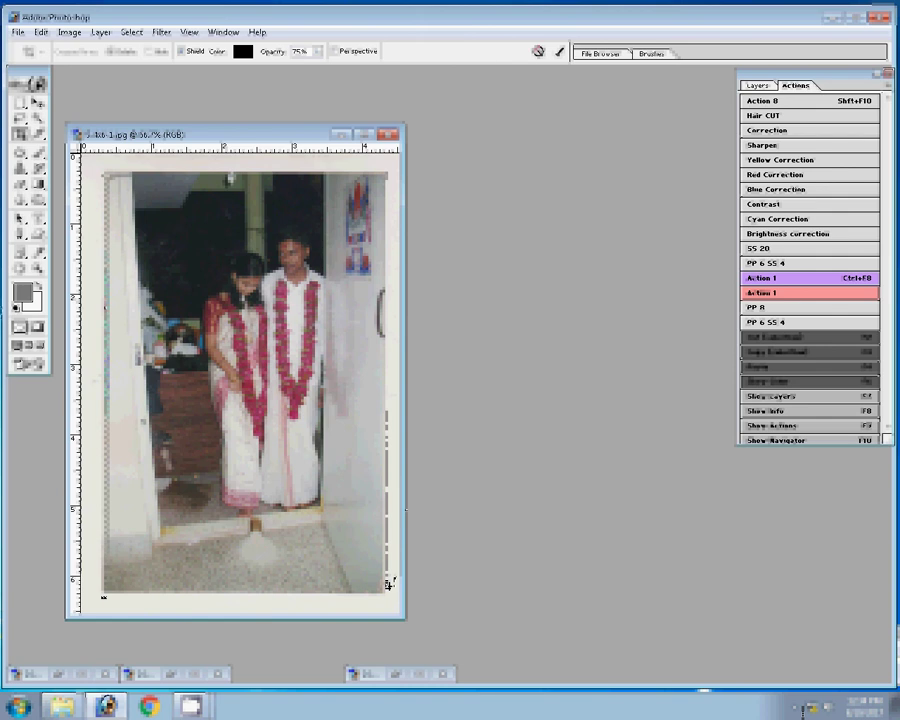
pyautogui.click(558, 52)
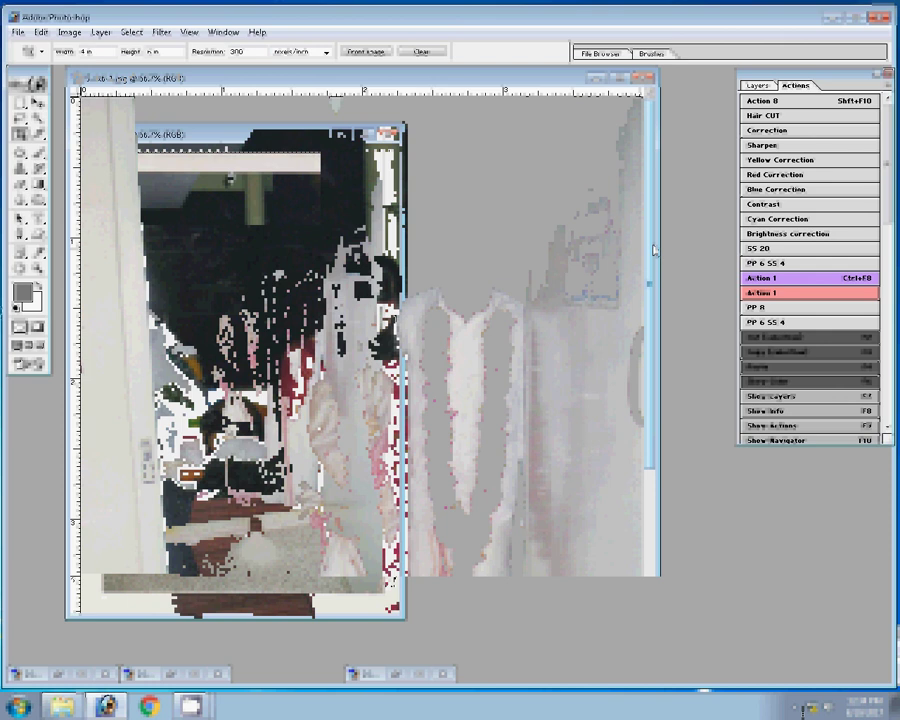
# - Add a Levels adjustment layer to the couple's photo with midtone value 1.10
pyautogui.click(767, 396)
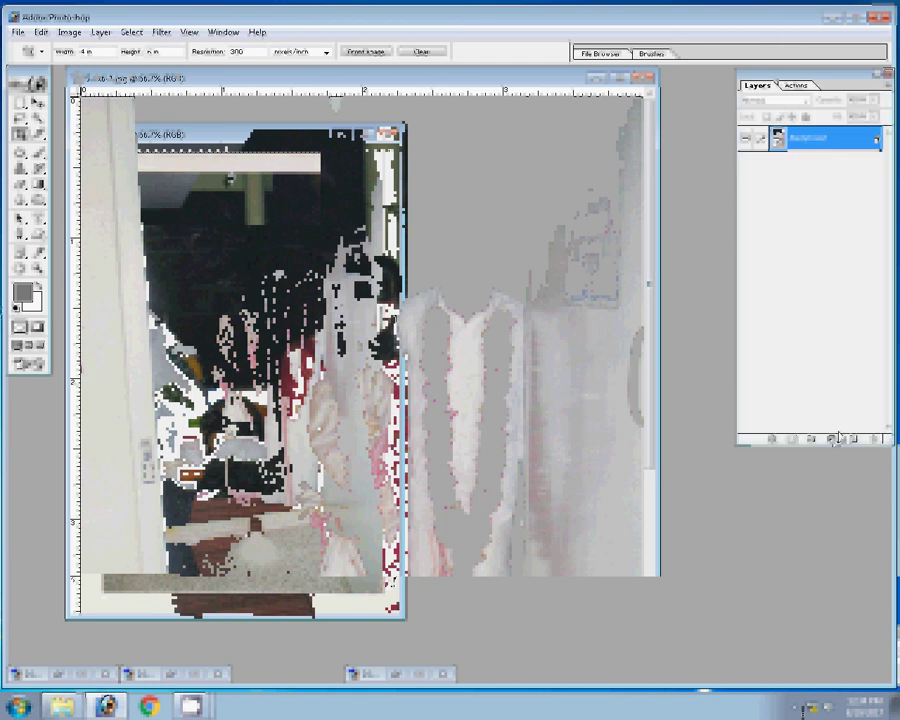
pyautogui.click(838, 438)
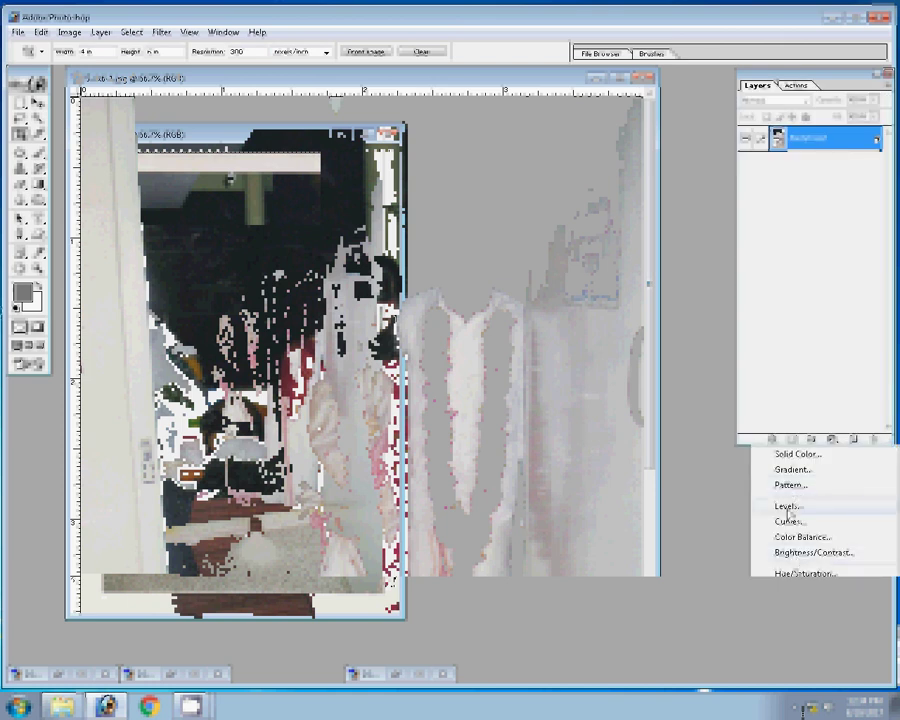
pyautogui.click(789, 506)
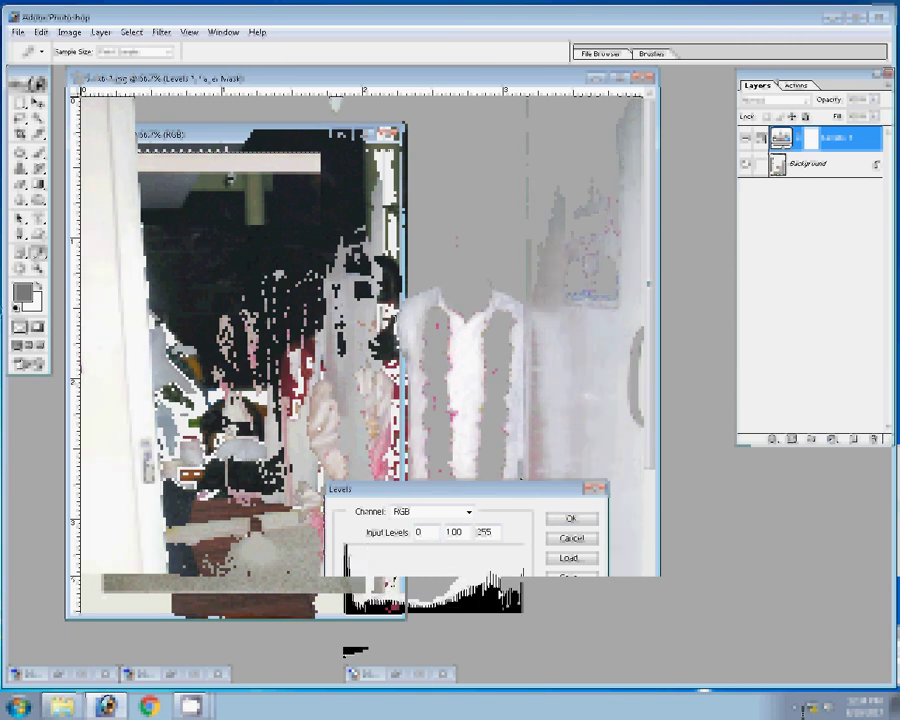
pyautogui.write('1.1')
pyautogui.hotkey('shift', 'Tab')
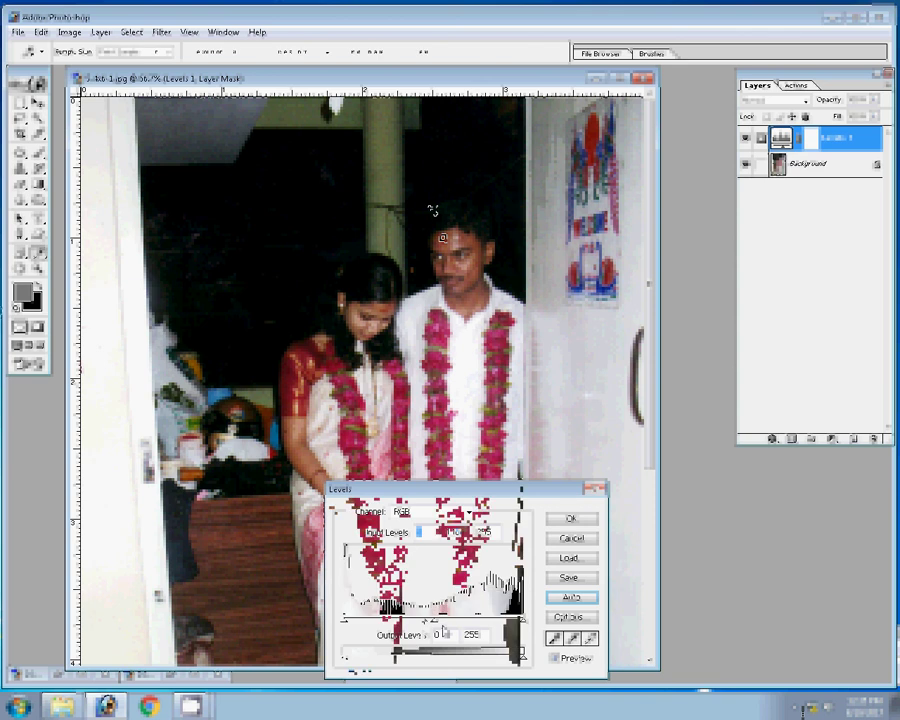
pyautogui.press('c')
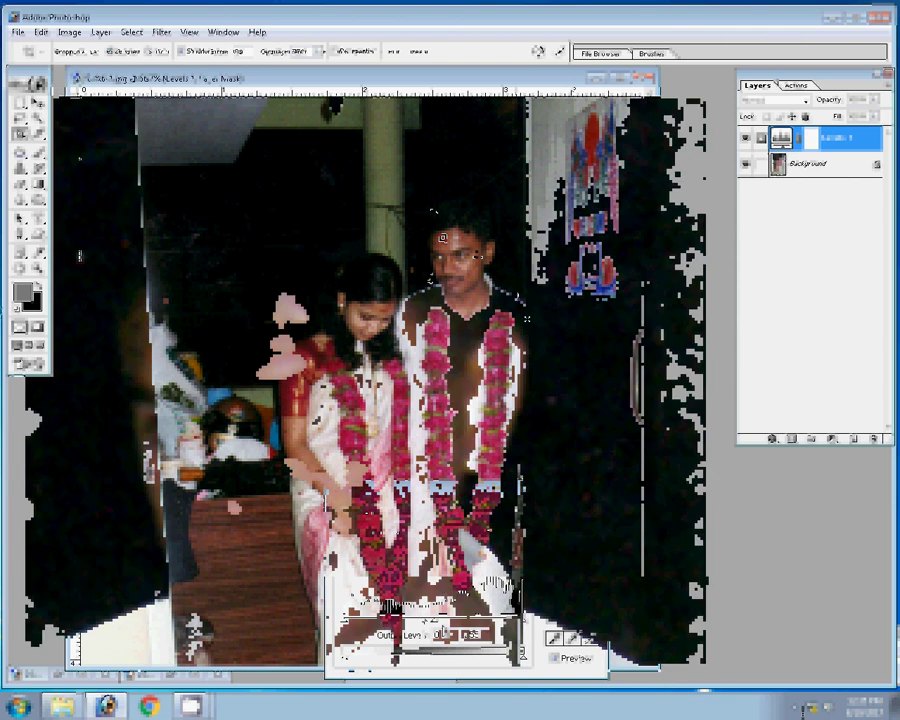
# - Merge the Levels layer into Background and zoom in on the man's face and neck
pyautogui.press('j')
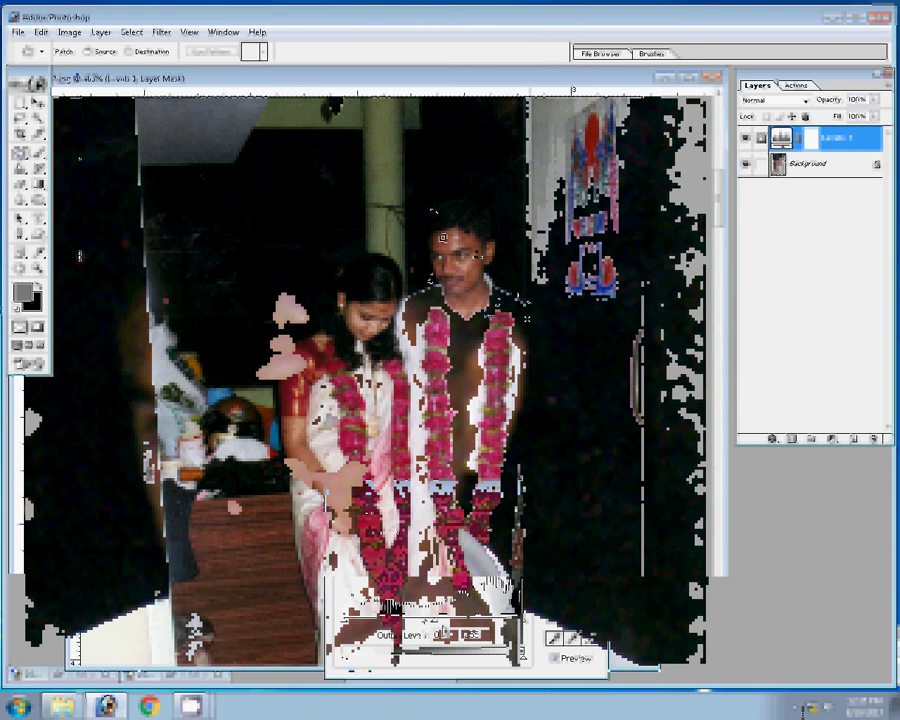
pyautogui.press('x')
pyautogui.hotkey('ctrl', 'e')
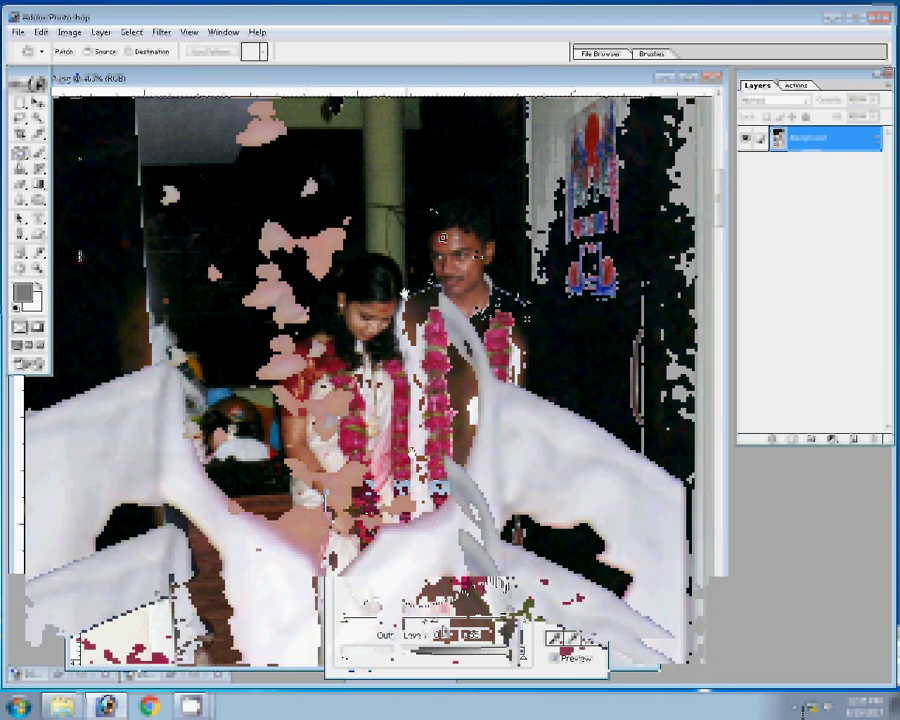
pyautogui.moveTo(441, 237); pyautogui.dragTo(520, 350)
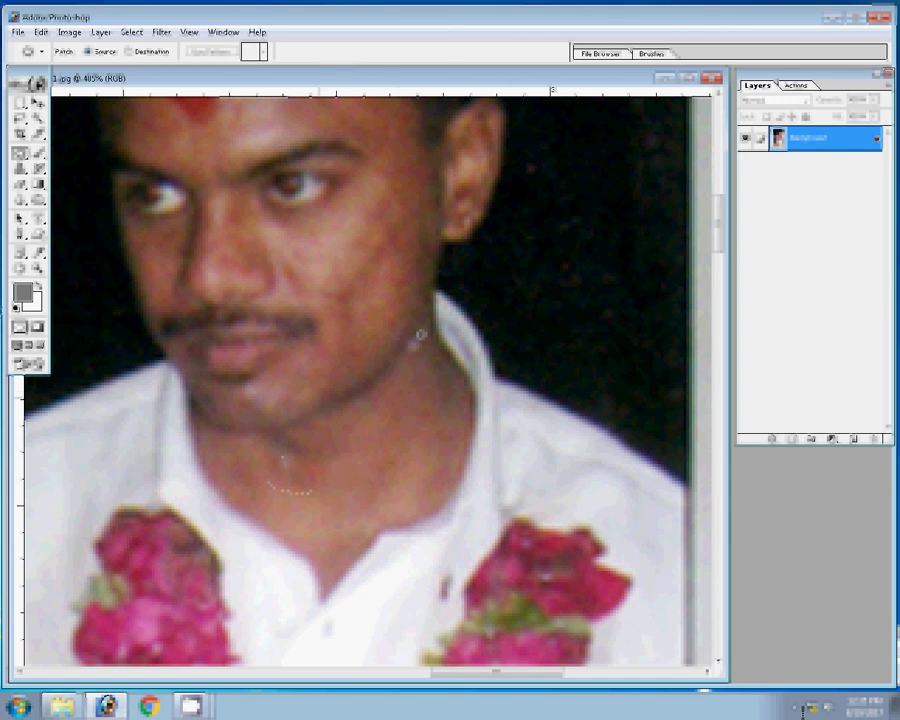
# - Fit the whole couple's photo on screen
pyautogui.rightClick(340, 380)
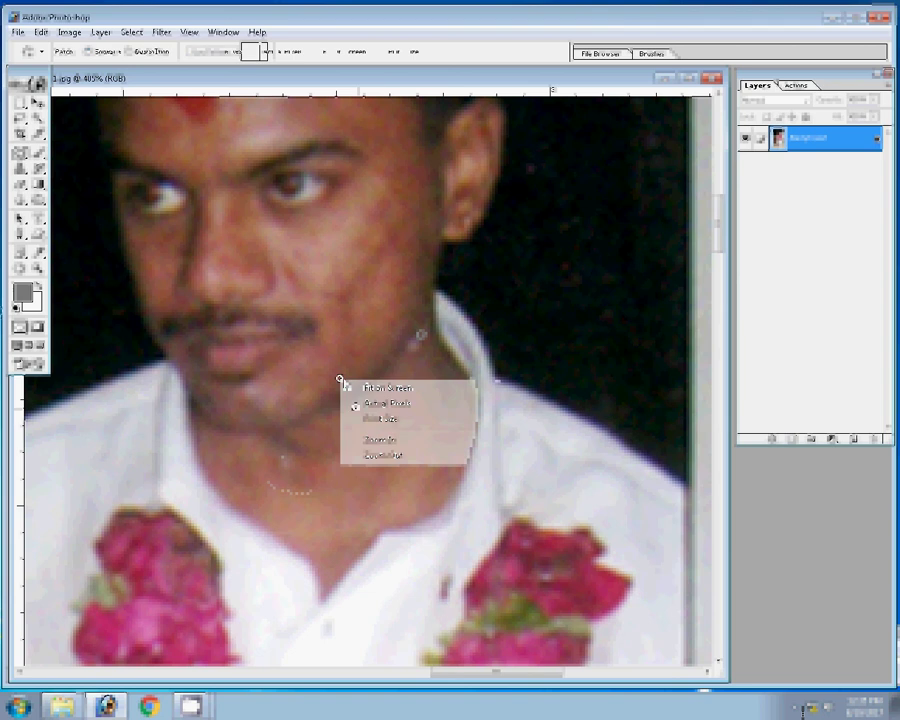
pyautogui.click(360, 388)
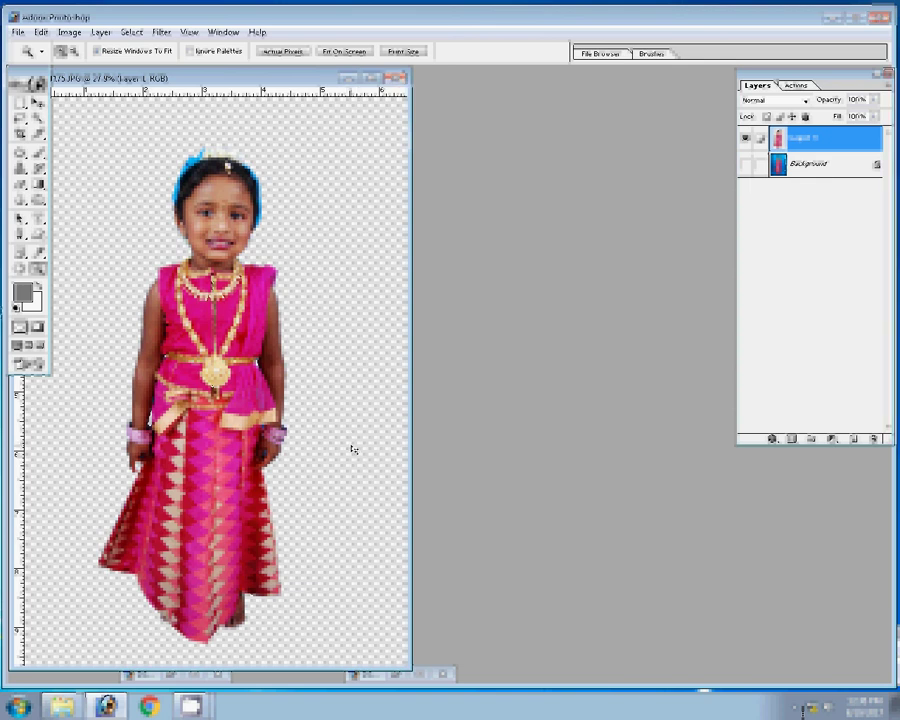
# - Abandon the Save As, then close the pink-dress girl's cut-out photo, declining to save changes
pyautogui.hotkey('ctrl', 'shift', 's')
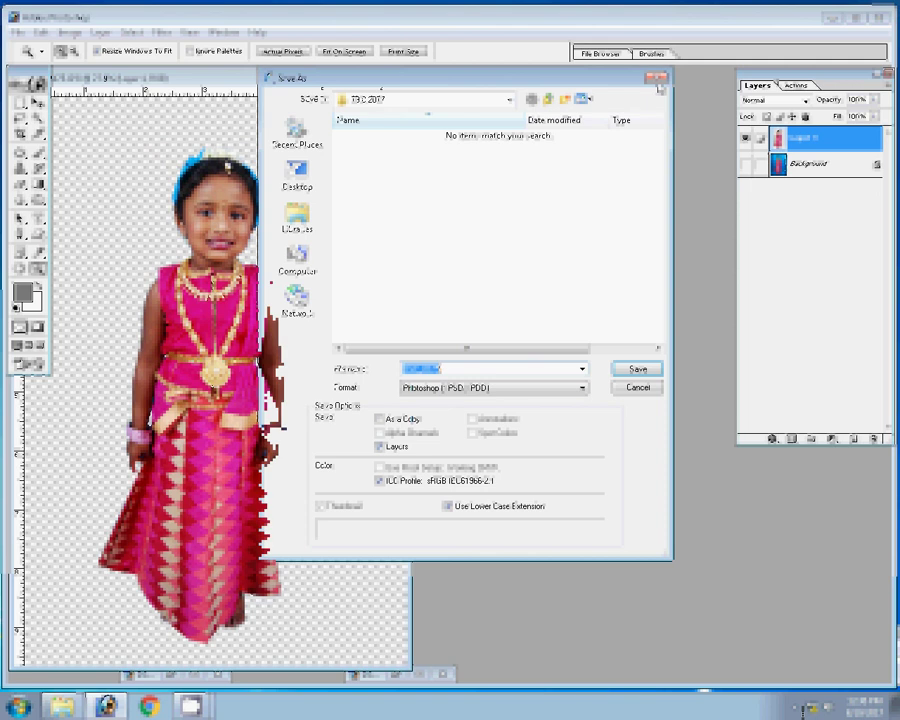
pyautogui.press('Escape')
pyautogui.click(397, 77)
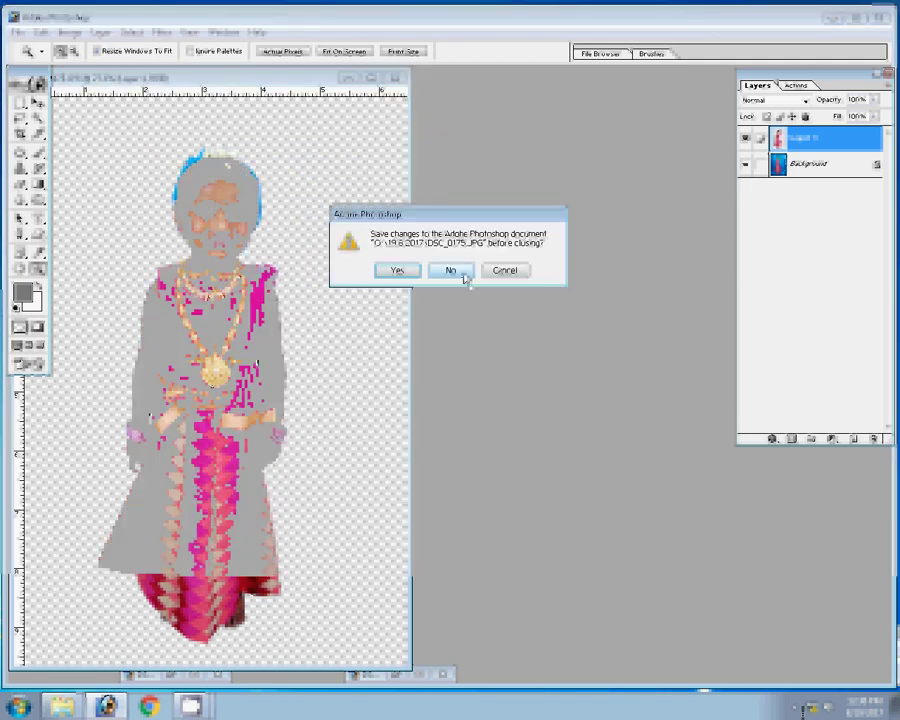
pyautogui.click(451, 271)
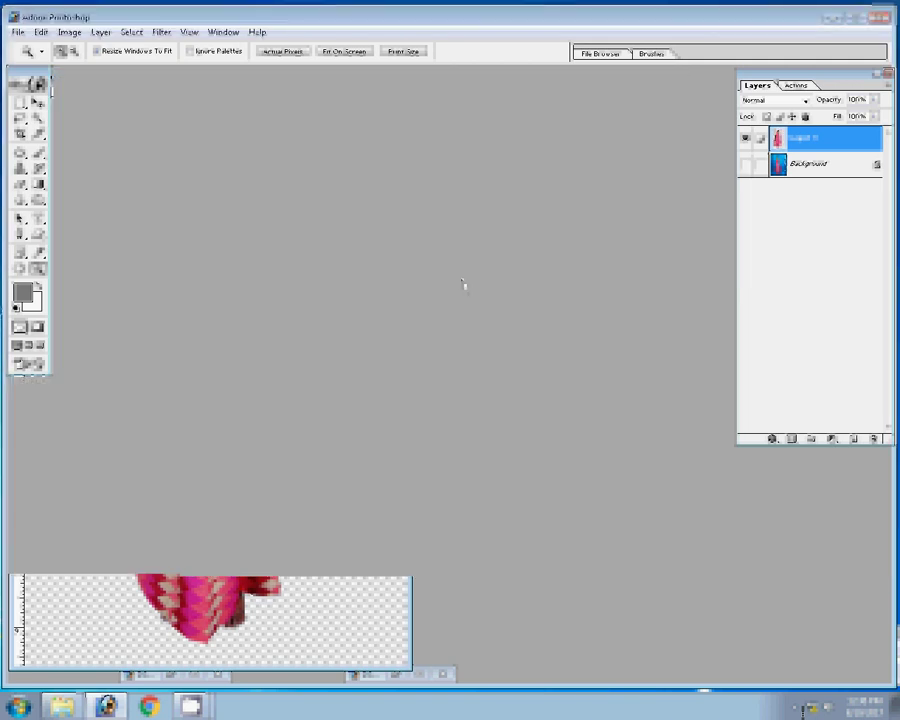